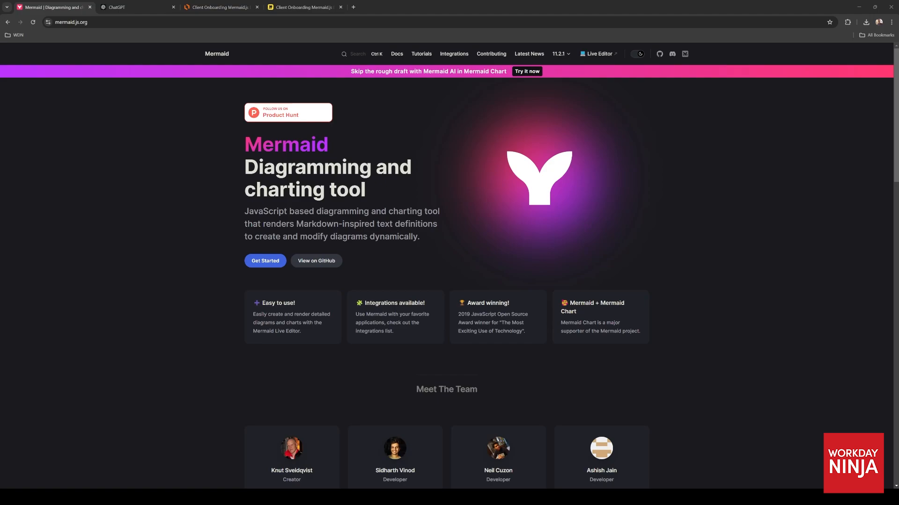
Ask ChatGPT to create a five step client onboarding process as just an outline without any details
{"action": "left_click", "coordinate": [136, 7]}
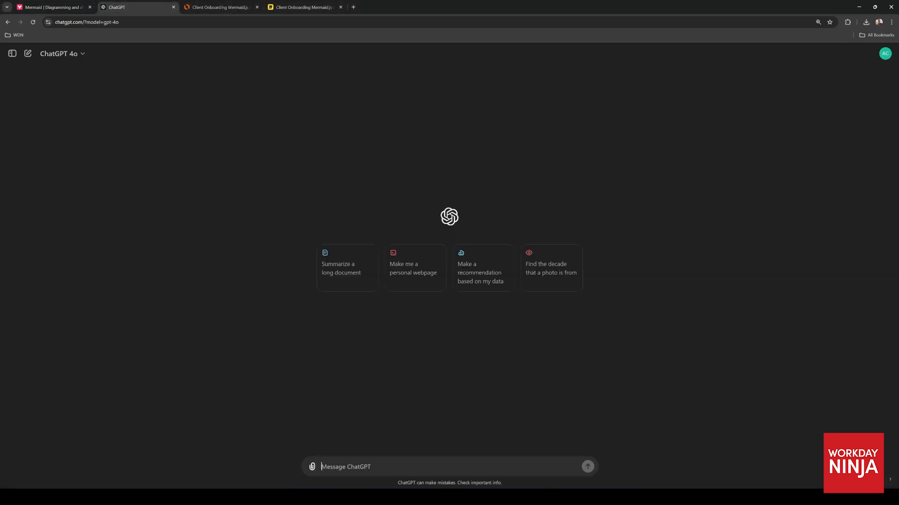
{"action": "type", "text": "Please create a five step client onboarding process, just the outline without any details"}
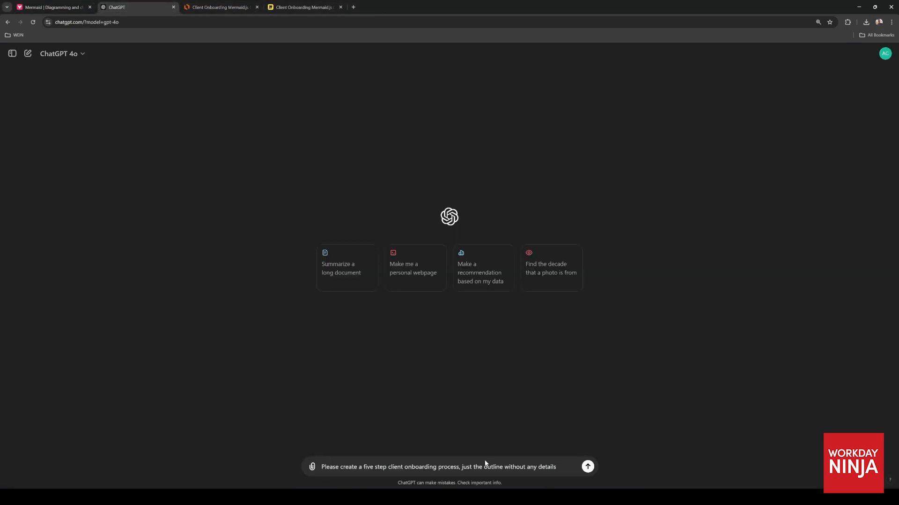
{"action": "key", "text": "Return"}
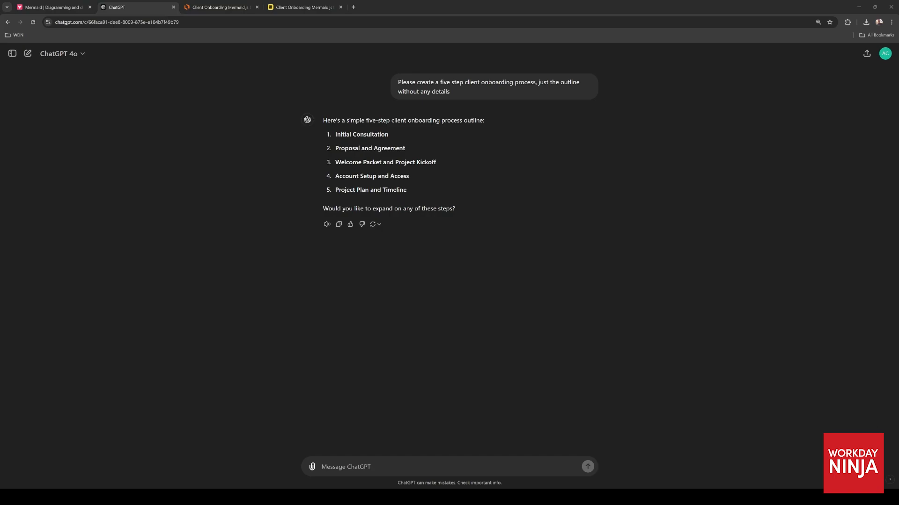
Ask for a mermaid.js chart of this process that will work in lucid or miro, and copy the generated code
{"action": "type", "text": "Can you design a mermaid.js chart for this process that will work in lucid or miro?"}
{"action": "key", "text": "Return"}
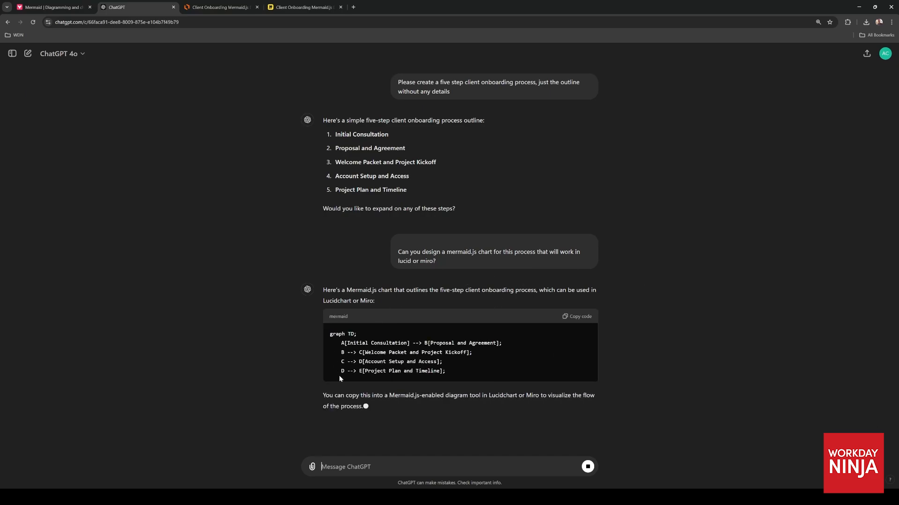
{"action": "left_click", "coordinate": [578, 316]}
Open the Mermaid Live Editor and replace its sample code with the copied flowchart code
{"action": "left_click", "coordinate": [52, 7]}
{"action": "left_click", "coordinate": [593, 55]}
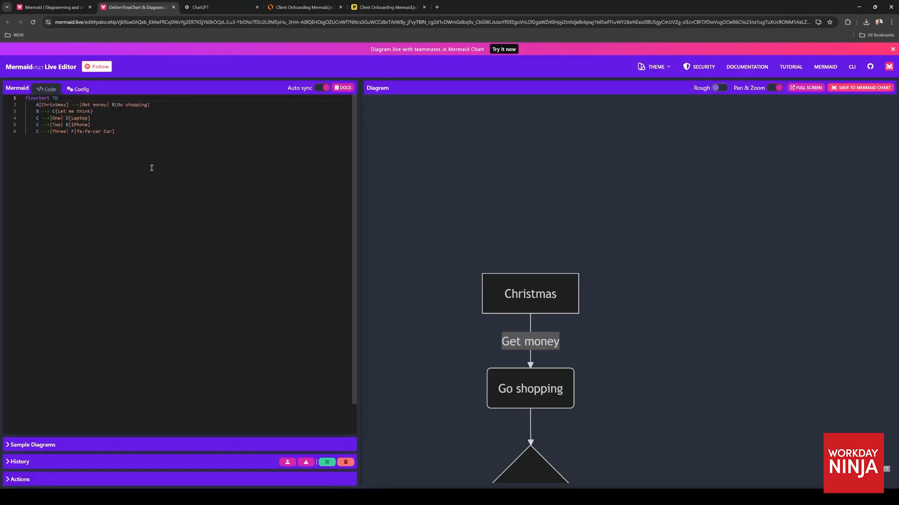
{"action": "key", "text": "ctrl+a"}
{"action": "key", "text": "ctrl+v"}
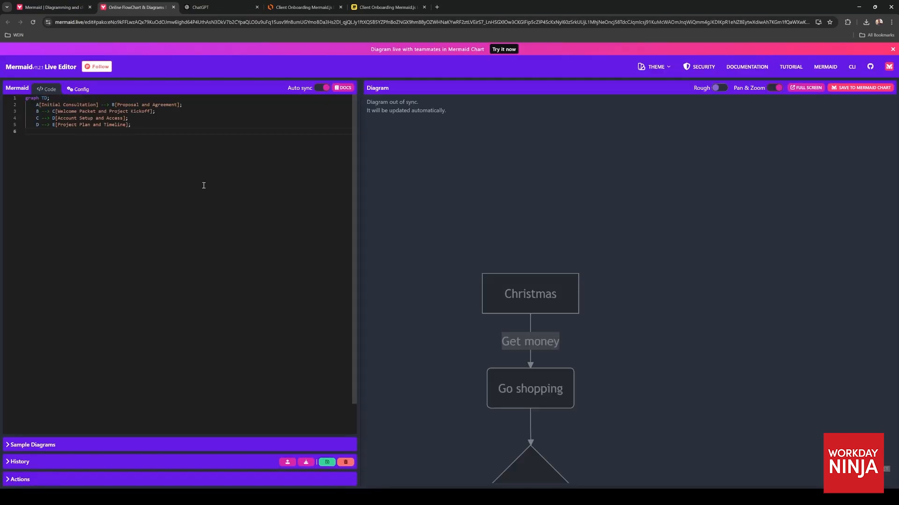
{"action": "left_click_drag", "start_coordinate": [652, 347], "coordinate": [774, 257]}
{"action": "scroll", "coordinate": [731, 227], "scroll_direction": "down", "scroll_amount": 4}
{"action": "left_click_drag", "start_coordinate": [768, 346], "coordinate": [761, 294]}
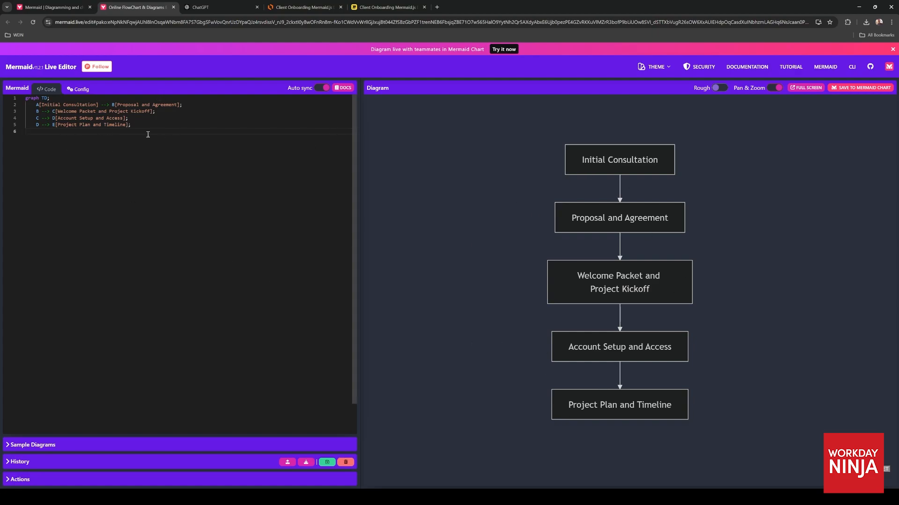
Switch to Lucidchart, generate the flowchart from the copied Mermaid code and reposition it on the canvas
{"action": "left_click", "coordinate": [304, 7]}
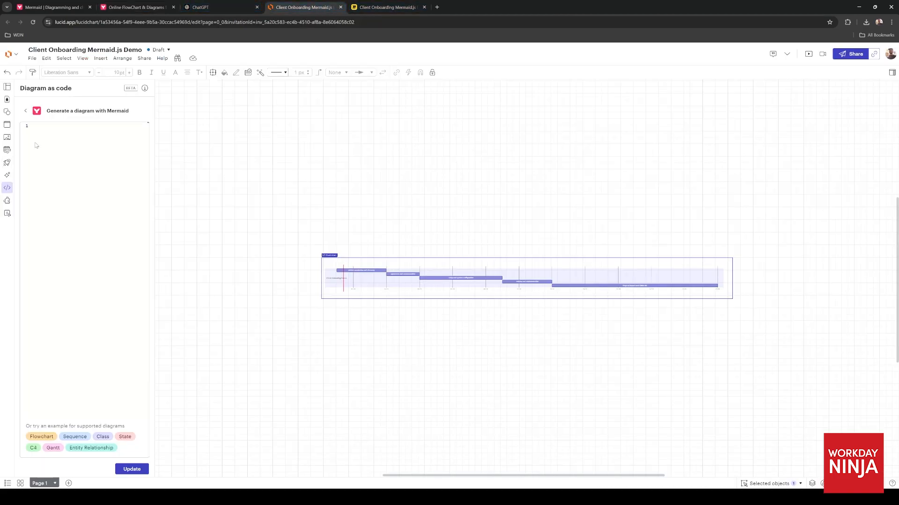
{"action": "left_click", "coordinate": [53, 139]}
{"action": "key", "text": "ctrl+v"}
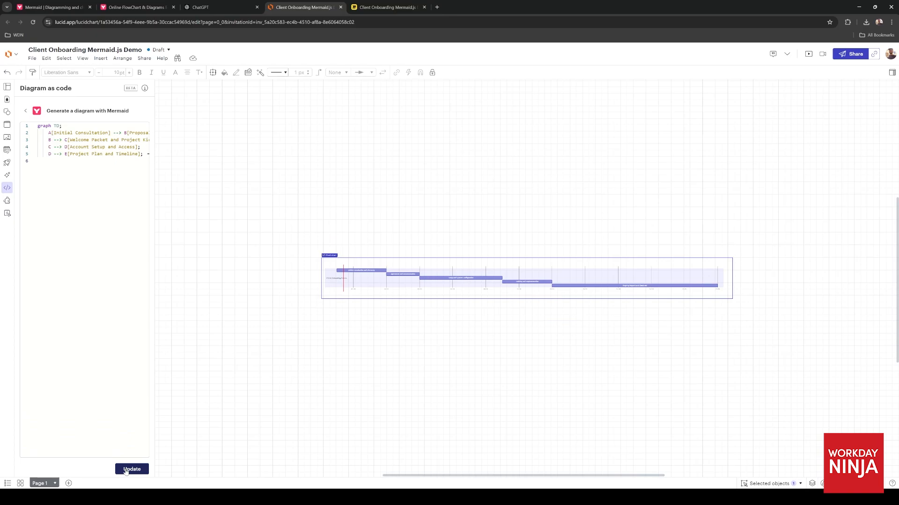
{"action": "left_click", "coordinate": [124, 468]}
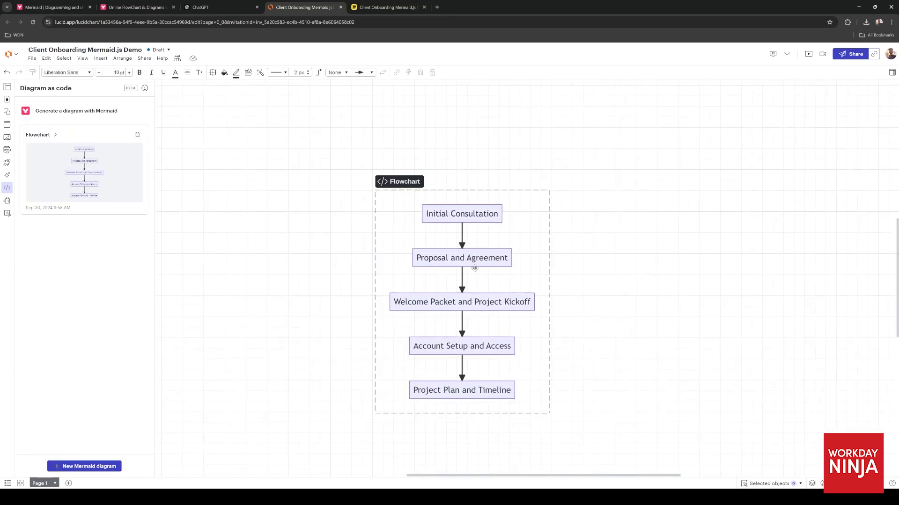
{"action": "left_click_drag", "start_coordinate": [456, 241], "coordinate": [538, 184]}
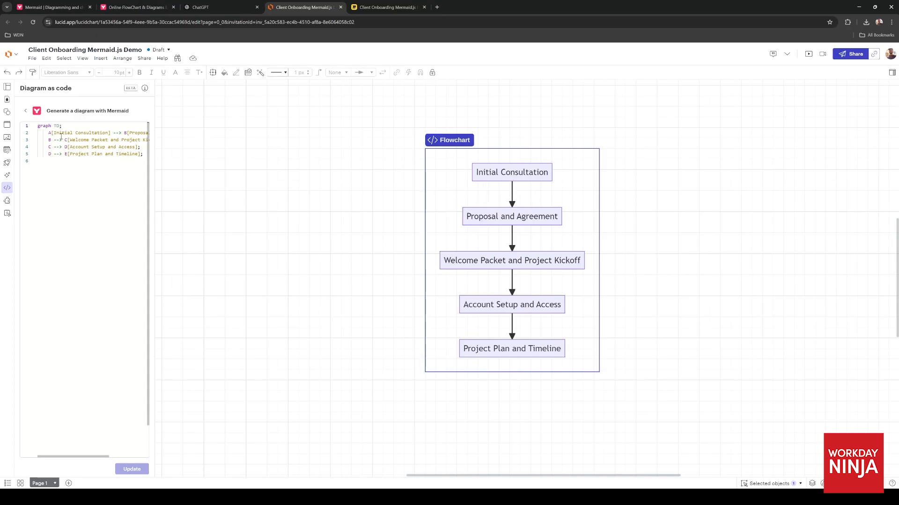
Switch to the Miro board and replace the Mermaid app's sample code with the copied code to add the onboarding flowchart
{"action": "left_click", "coordinate": [387, 7]}
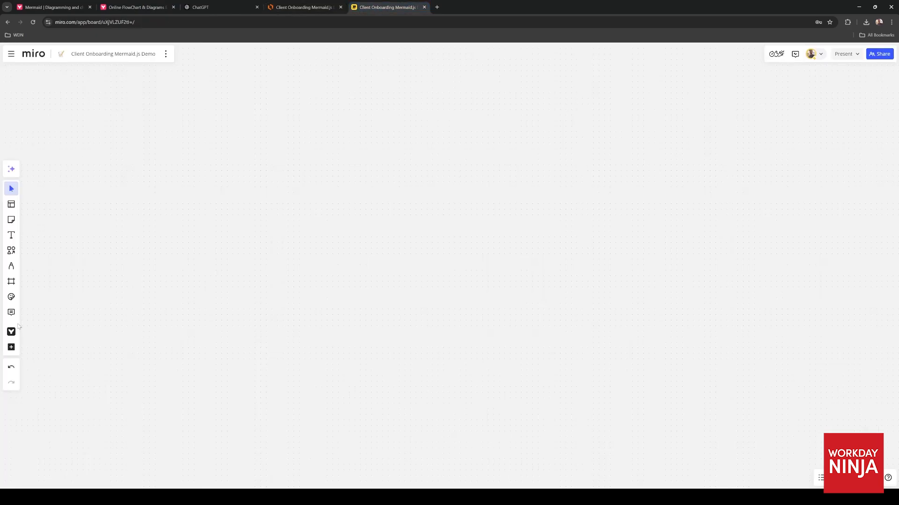
{"action": "left_click", "coordinate": [11, 331]}
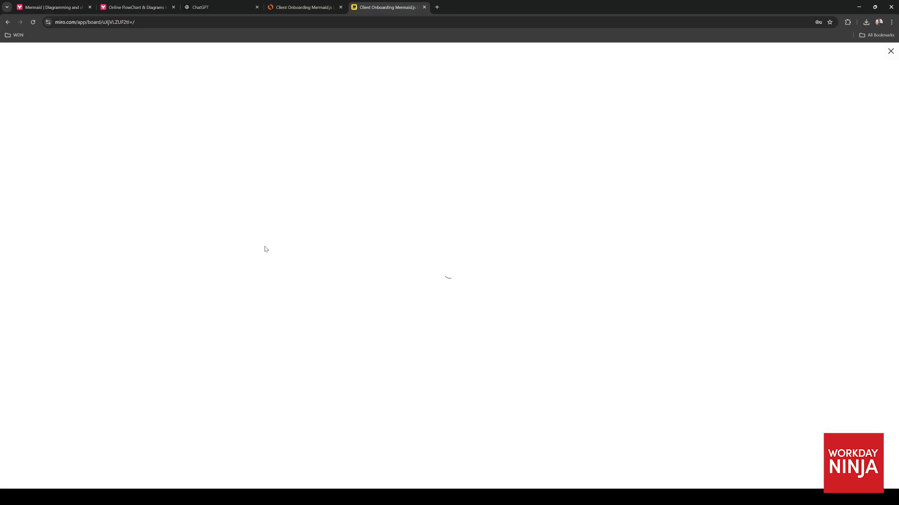
{"action": "key", "text": "ctrl+a"}
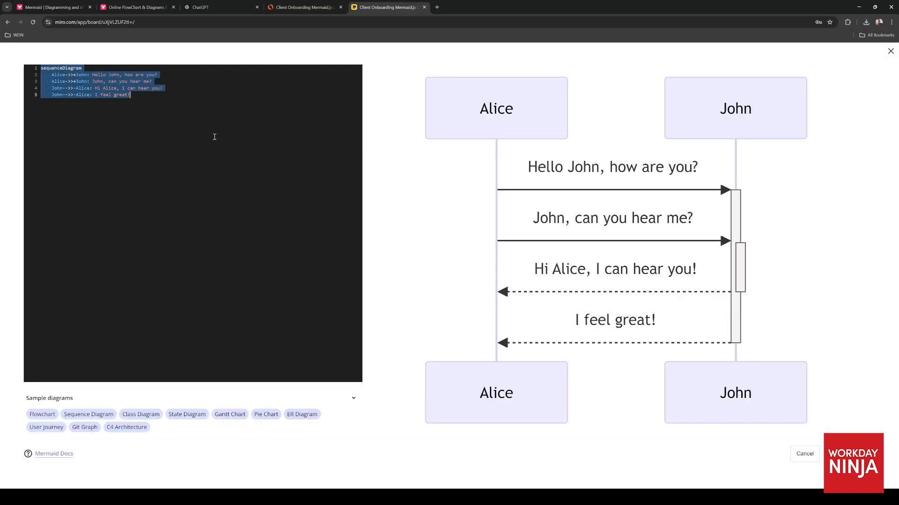
{"action": "key", "text": "ctrl+v"}
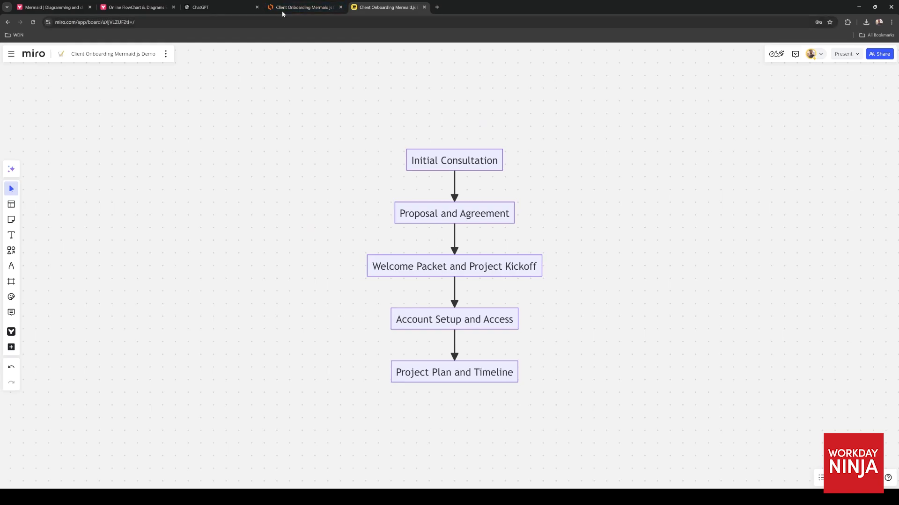
Ask ChatGPT to make the chart look more like a timeline but still work in lucid or miro, and copy the generated code
{"action": "left_click", "coordinate": [224, 8]}
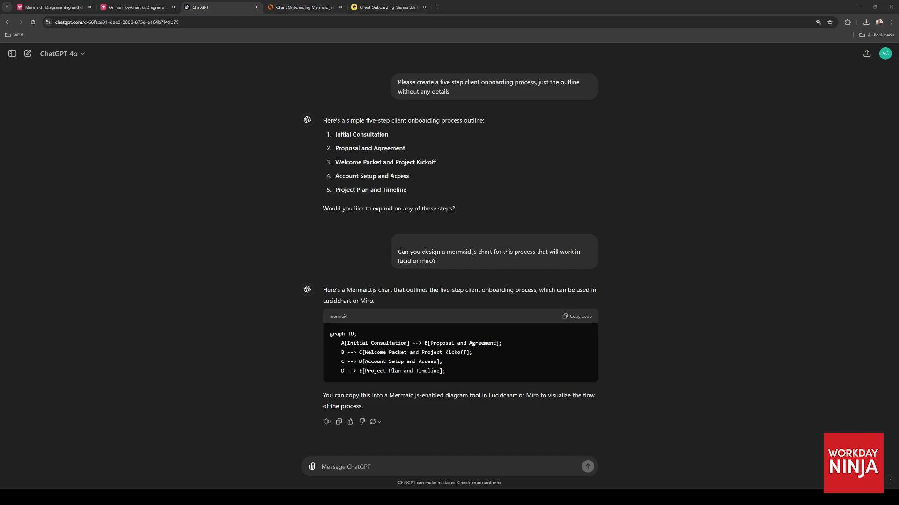
{"action": "left_click", "coordinate": [521, 433]}
{"action": "key", "text": "ctrl+v"}
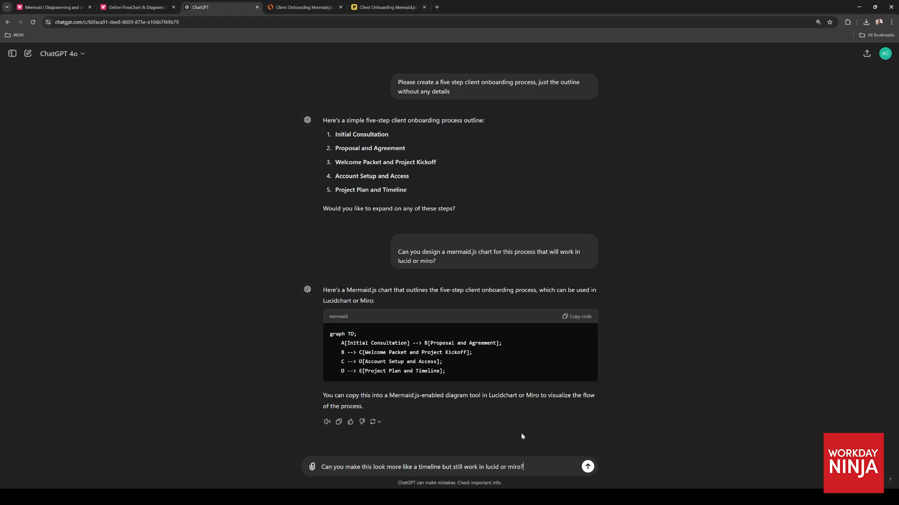
{"action": "key", "text": "Return"}
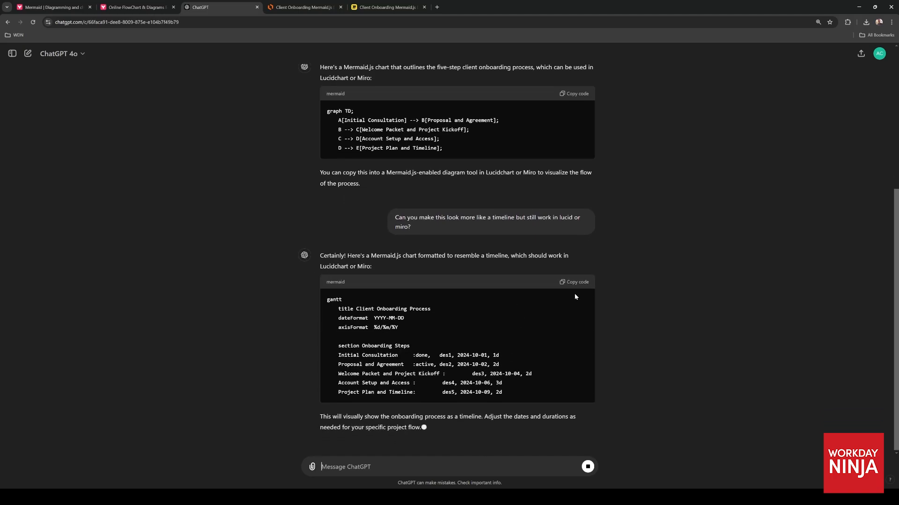
{"action": "left_click", "coordinate": [574, 282]}
Replace the code in the Mermaid Live Editor with the copied gantt code and inspect the rendered timeline
{"action": "left_click", "coordinate": [135, 7]}
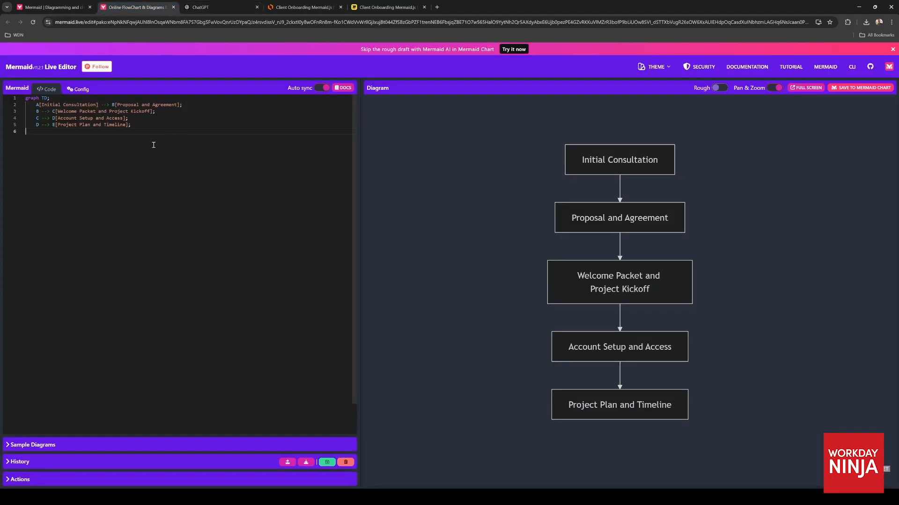
{"action": "left_click", "coordinate": [127, 152]}
{"action": "key", "text": "ctrl+a"}
{"action": "key", "text": "ctrl+v"}
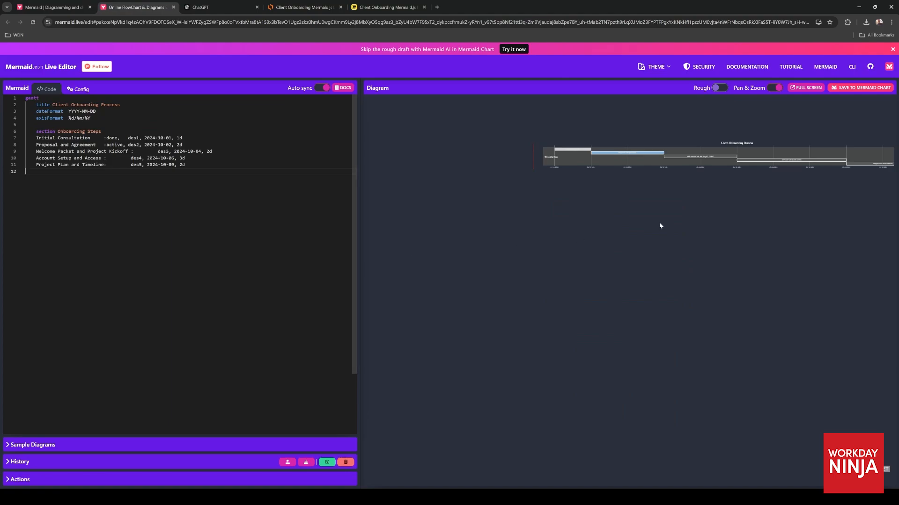
{"action": "scroll", "coordinate": [587, 267], "scroll_direction": "up", "scroll_amount": 5}
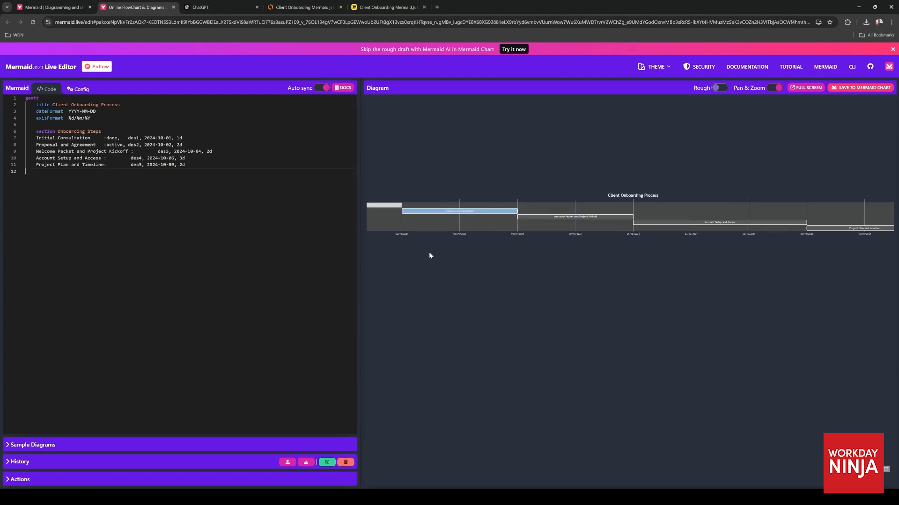
{"action": "scroll", "coordinate": [559, 288], "scroll_direction": "up", "scroll_amount": 4}
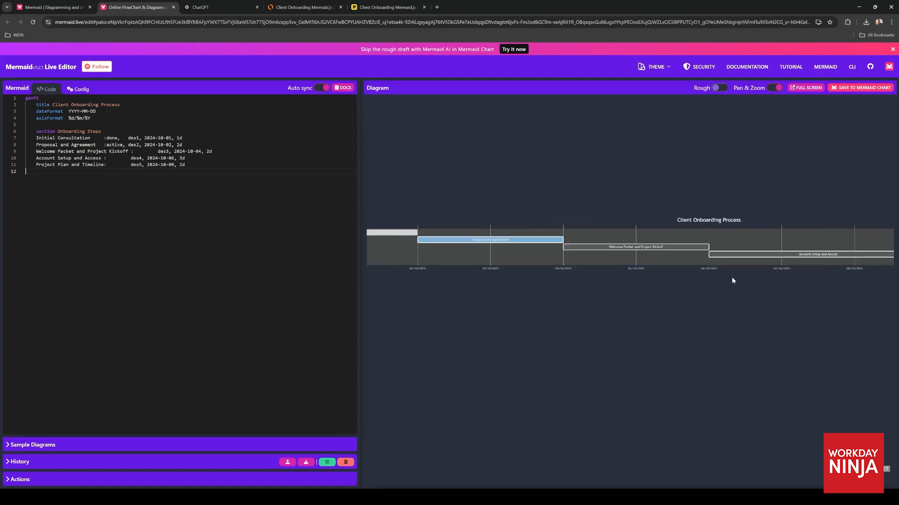
In Lucidchart, replace the flowchart's Mermaid code with the copied gantt code and update the diagram
{"action": "left_click", "coordinate": [300, 7]}
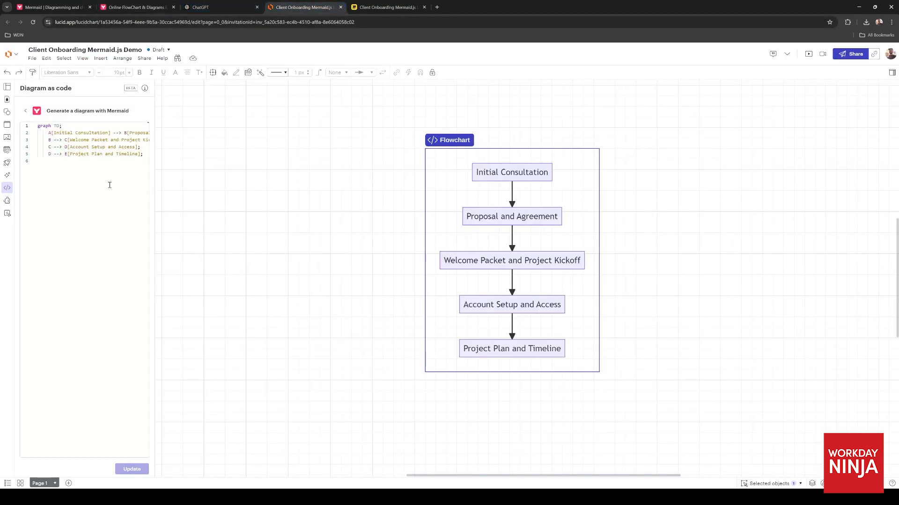
{"action": "key", "text": "ctrl+a"}
{"action": "key", "text": "ctrl+v"}
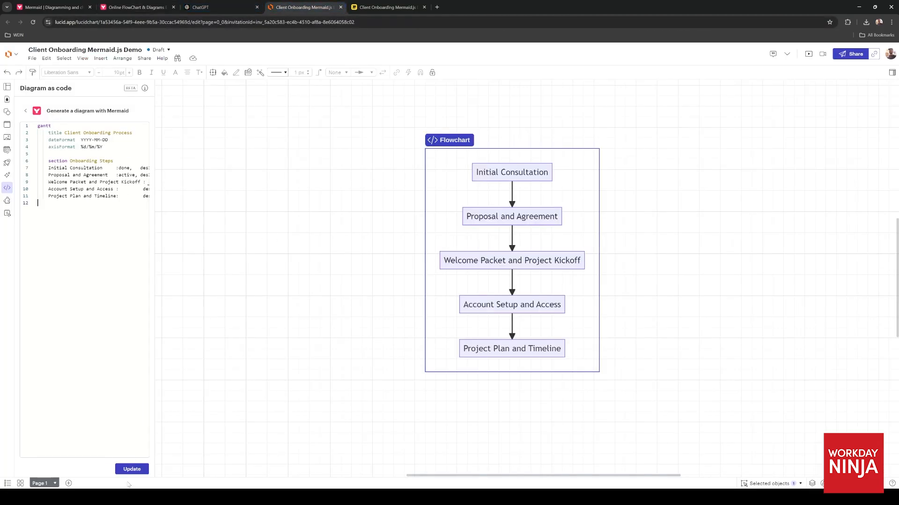
{"action": "left_click", "coordinate": [132, 469]}
In Miro, add the Client Onboarding Process timeline to the board from the copied gantt code using the Mermaid app
{"action": "left_click", "coordinate": [381, 7]}
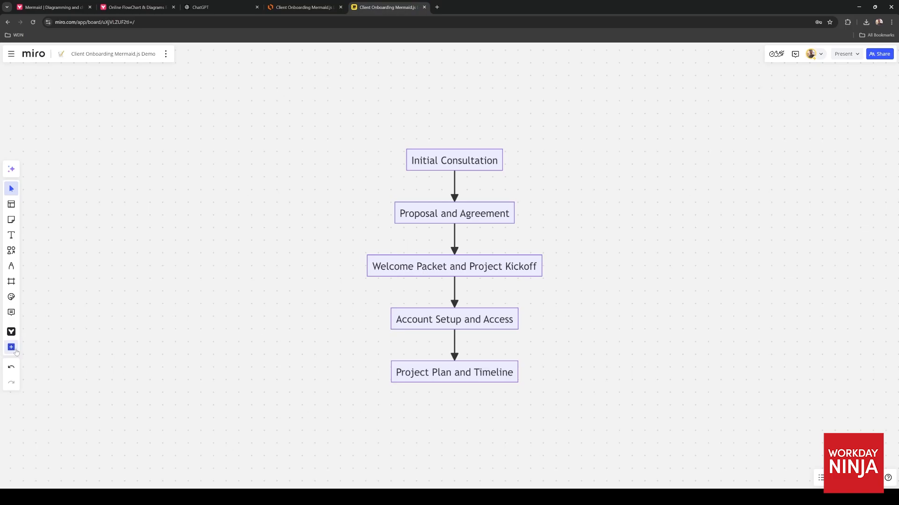
{"action": "left_click", "coordinate": [12, 332]}
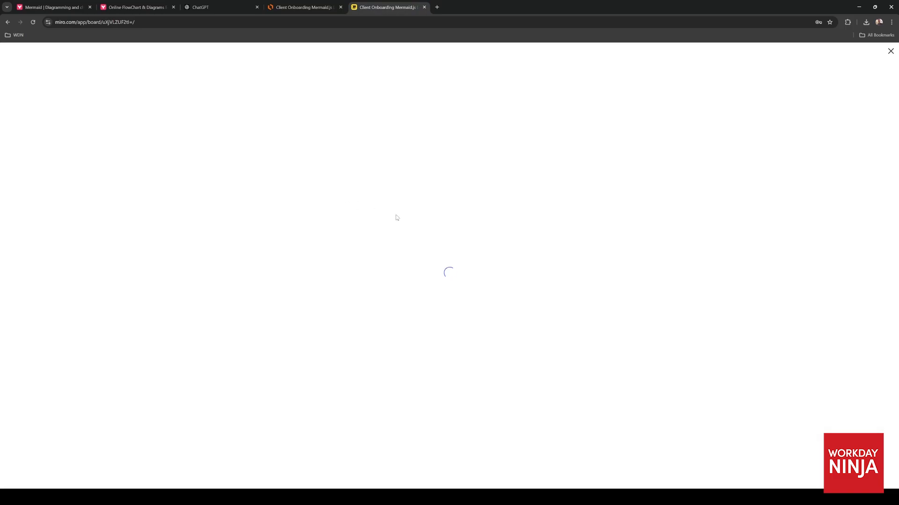
{"action": "key", "text": "ctrl+a"}
{"action": "key", "text": "ctrl+v"}
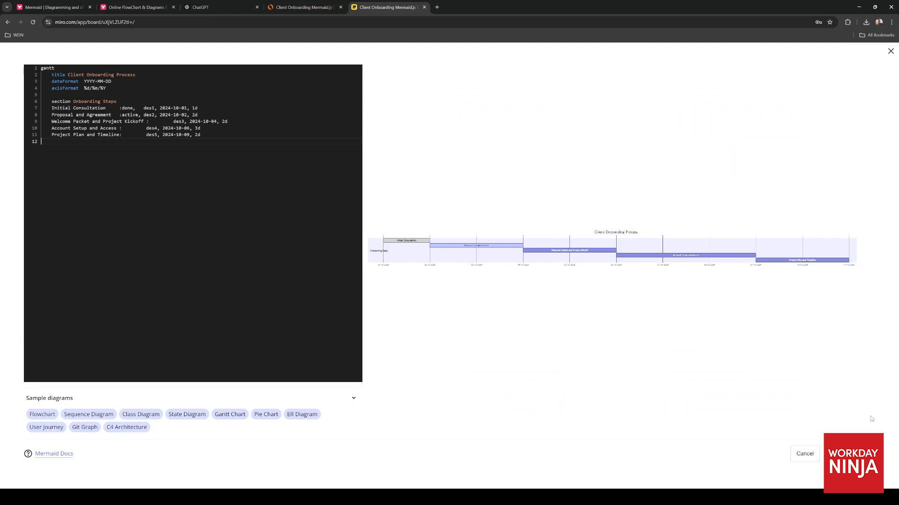
{"action": "left_click_drag", "start_coordinate": [449, 334], "coordinate": [455, 203]}
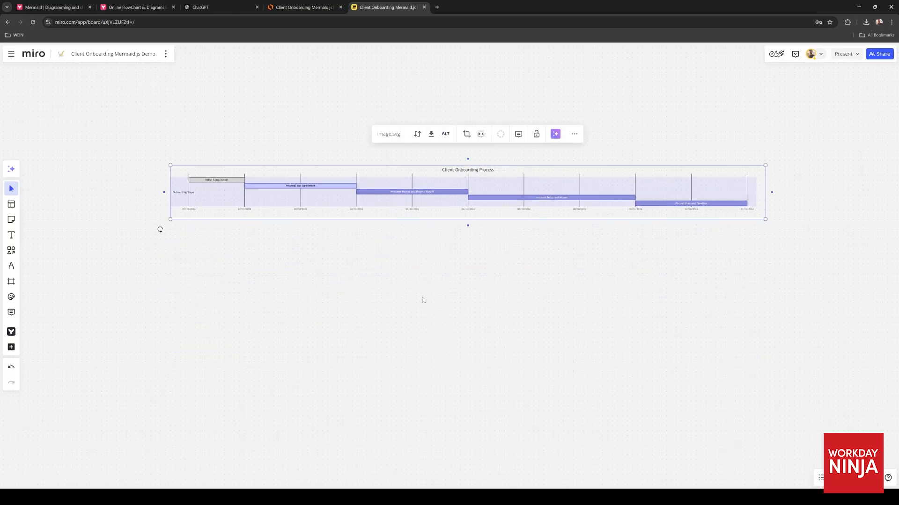
{"action": "left_click", "coordinate": [435, 281]}
{"action": "scroll", "coordinate": [437, 210], "scroll_direction": "up", "scroll_amount": 3}
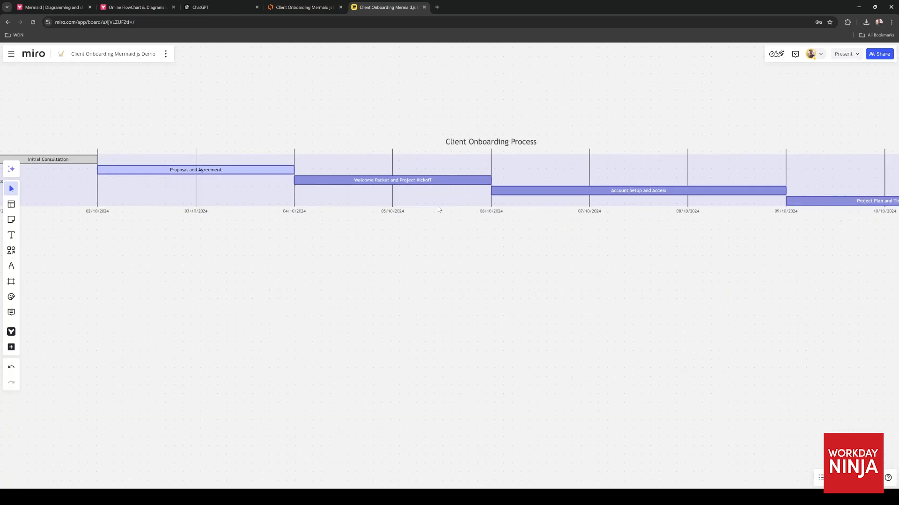
{"action": "scroll", "coordinate": [440, 206], "scroll_direction": "down", "scroll_amount": 3}
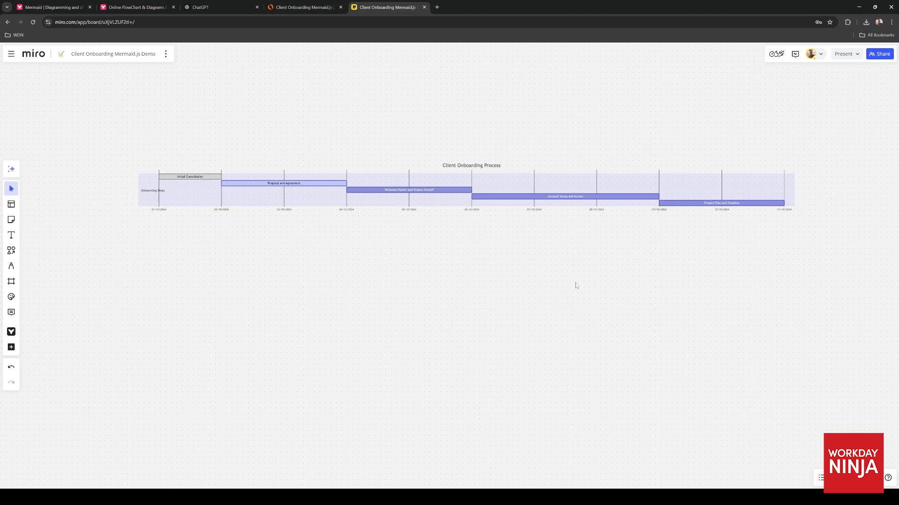
Compare the finished onboarding timeline in Lucidchart, the Mermaid Live Editor and Miro, and check the options available for the Miro image
{"action": "left_click", "coordinate": [295, 7]}
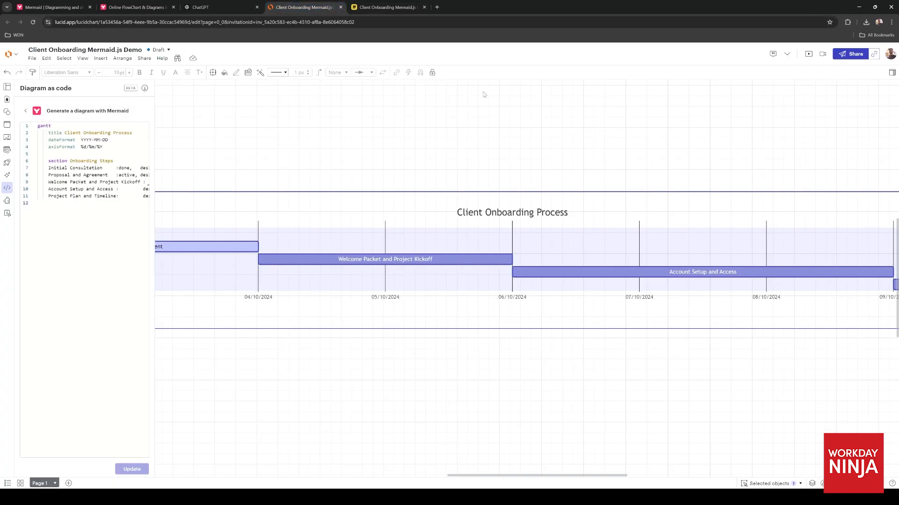
{"action": "scroll", "coordinate": [478, 154], "scroll_direction": "down", "scroll_amount": 5}
{"action": "scroll", "coordinate": [486, 187], "scroll_direction": "up", "scroll_amount": 4}
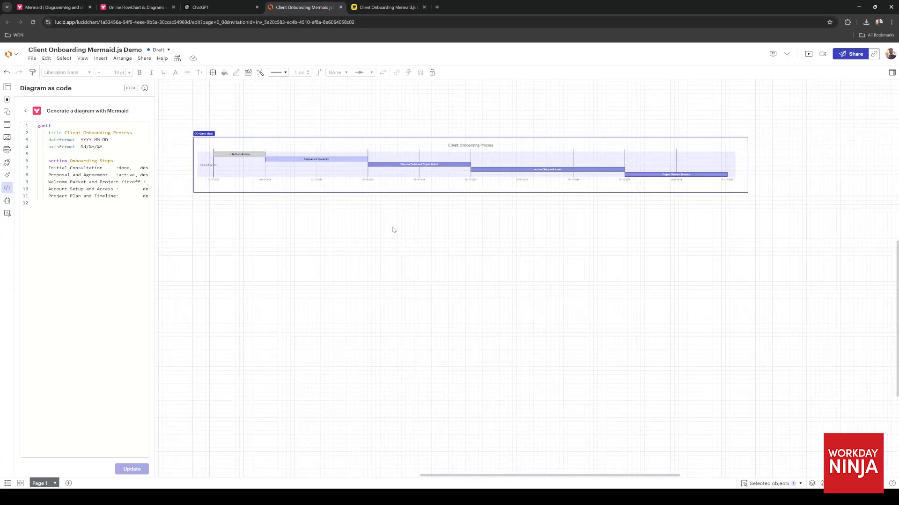
{"action": "left_click", "coordinate": [216, 7]}
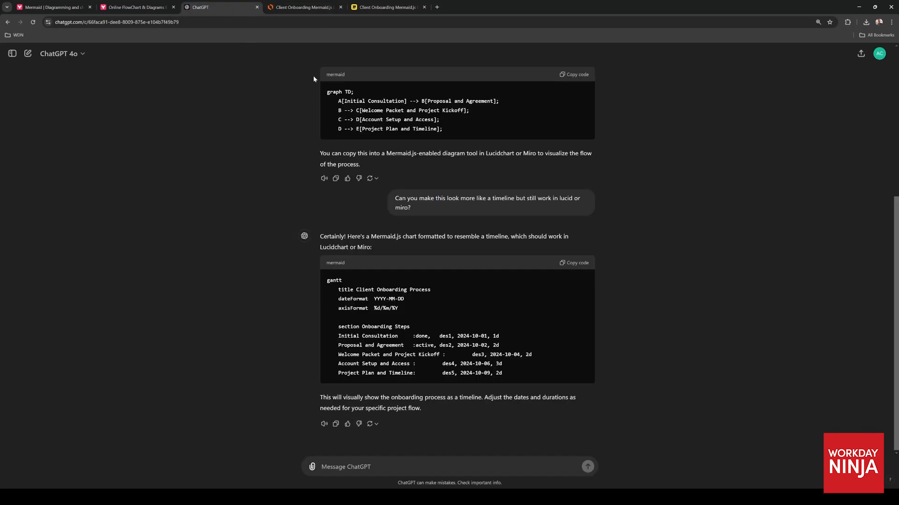
{"action": "left_click", "coordinate": [298, 8]}
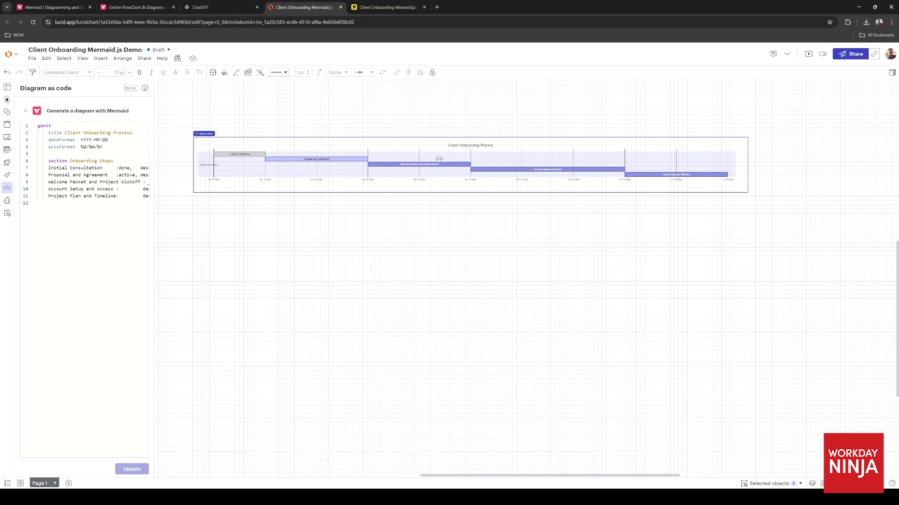
{"action": "left_click", "coordinate": [134, 7]}
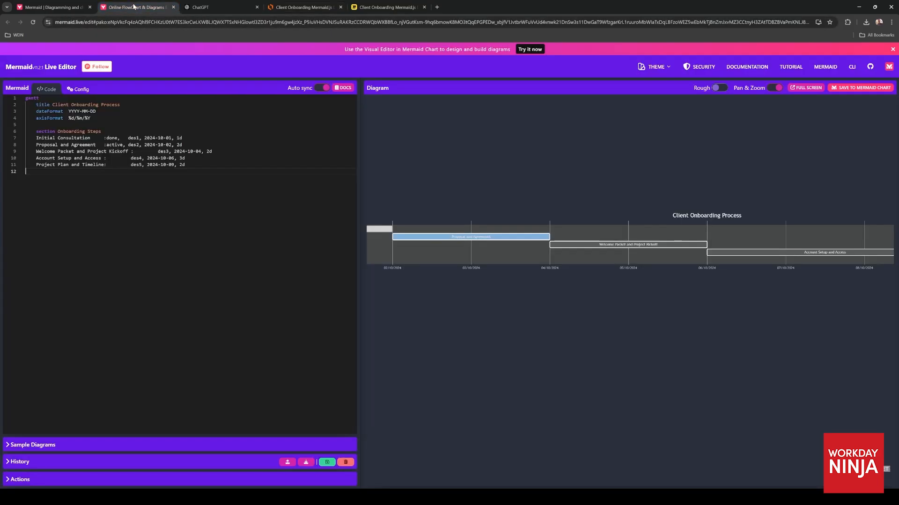
{"action": "left_click", "coordinate": [304, 7]}
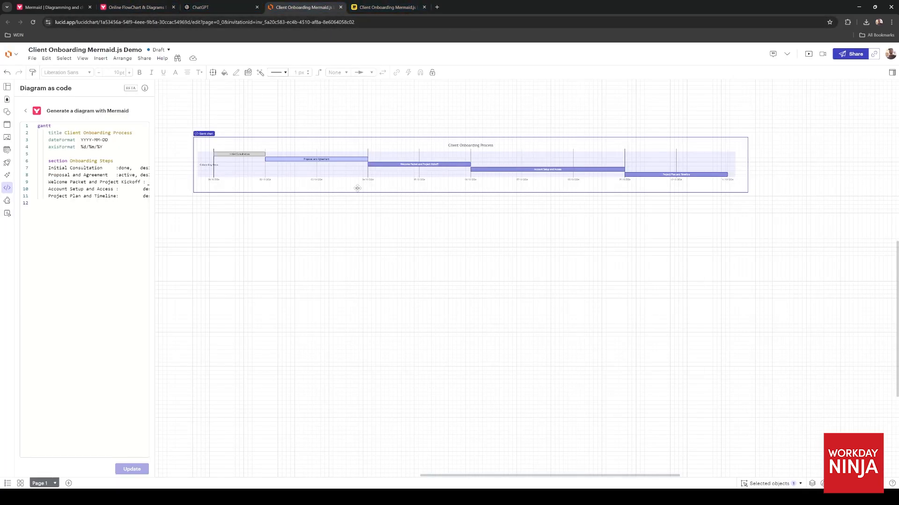
{"action": "left_click", "coordinate": [404, 9]}
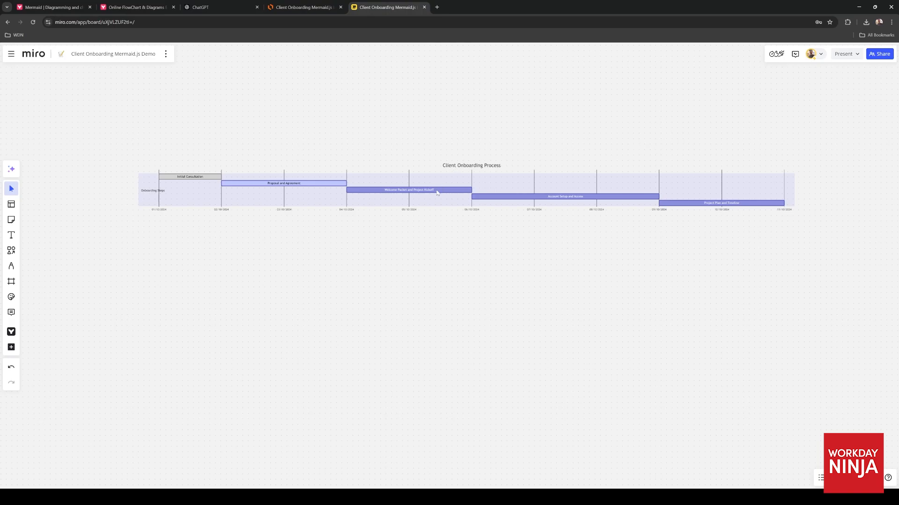
{"action": "left_click", "coordinate": [439, 192]}
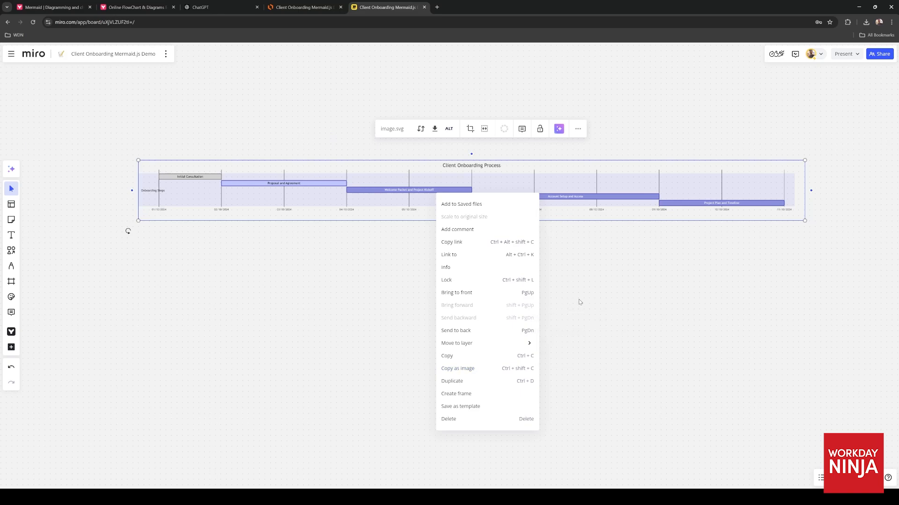
{"action": "left_click", "coordinate": [600, 281]}
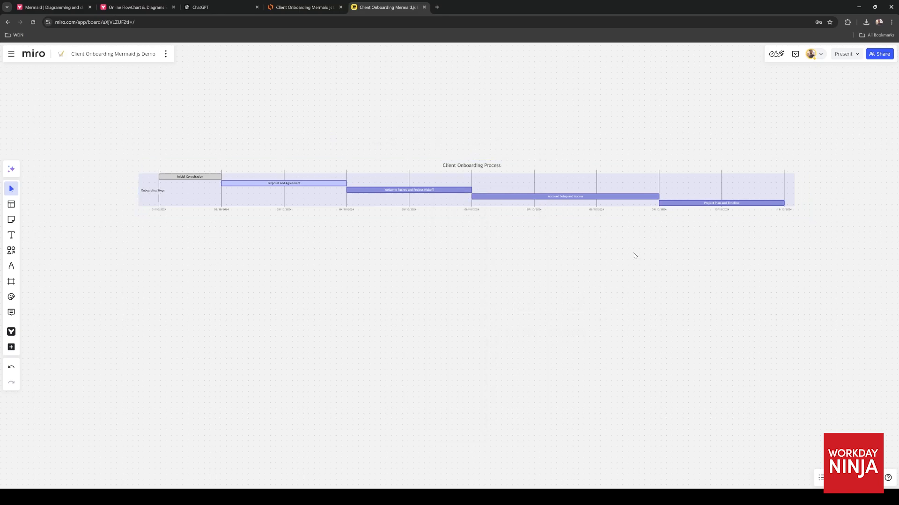